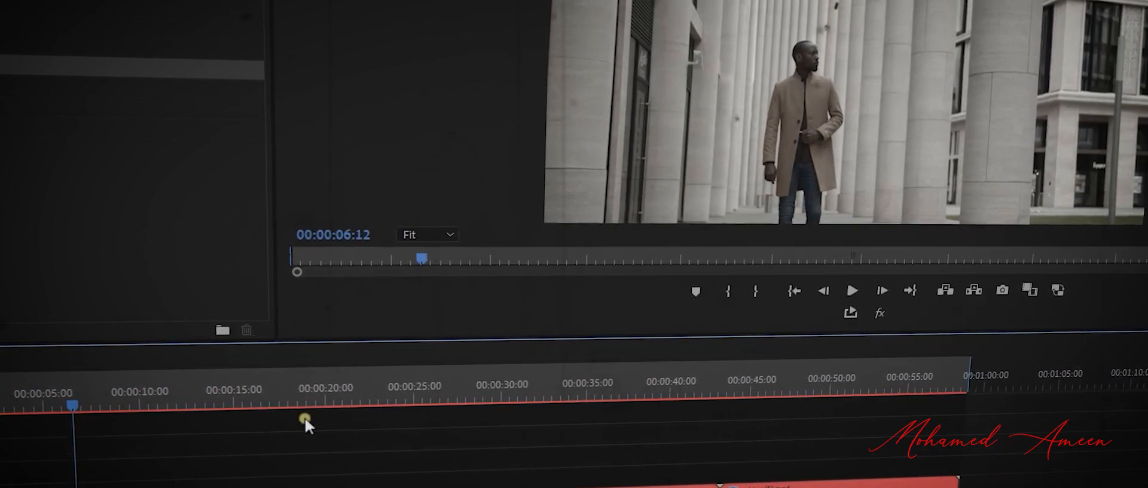
# Apply the Linear Wipe video effect to the first clip, video (6).mp4.
pyautogui.click(331, 357)
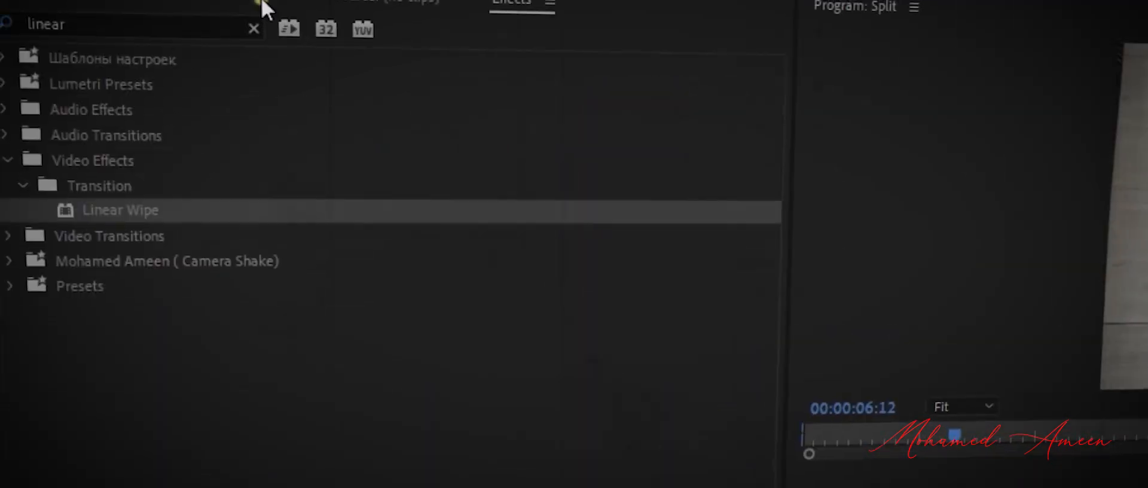
pyautogui.click(261, 6)
pyautogui.moveTo(311, 124); pyautogui.dragTo(144, 120)
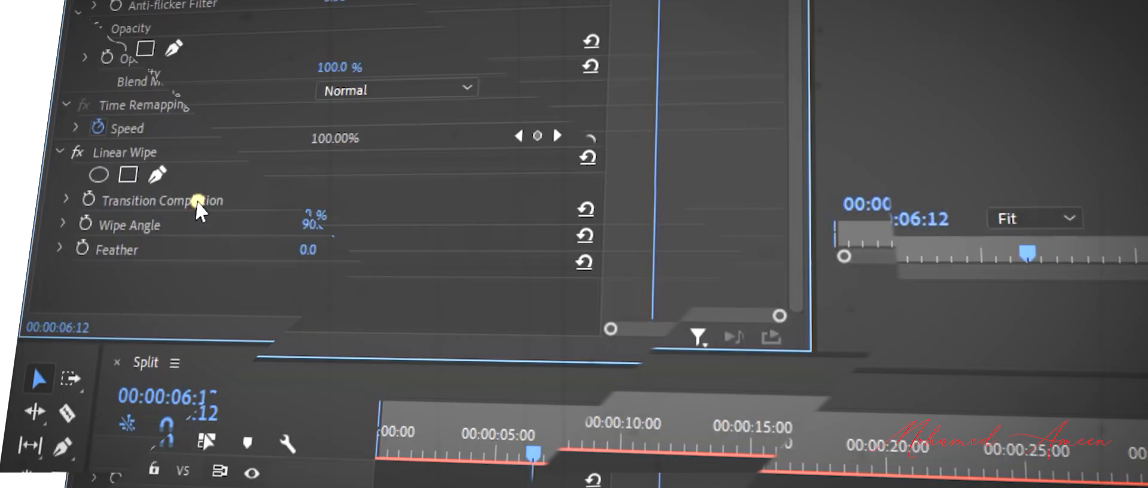
# Set the Linear Wipe on video (6).mp4 to 48% transition completion and a 286° wipe angle.
pyautogui.click(156, 327)
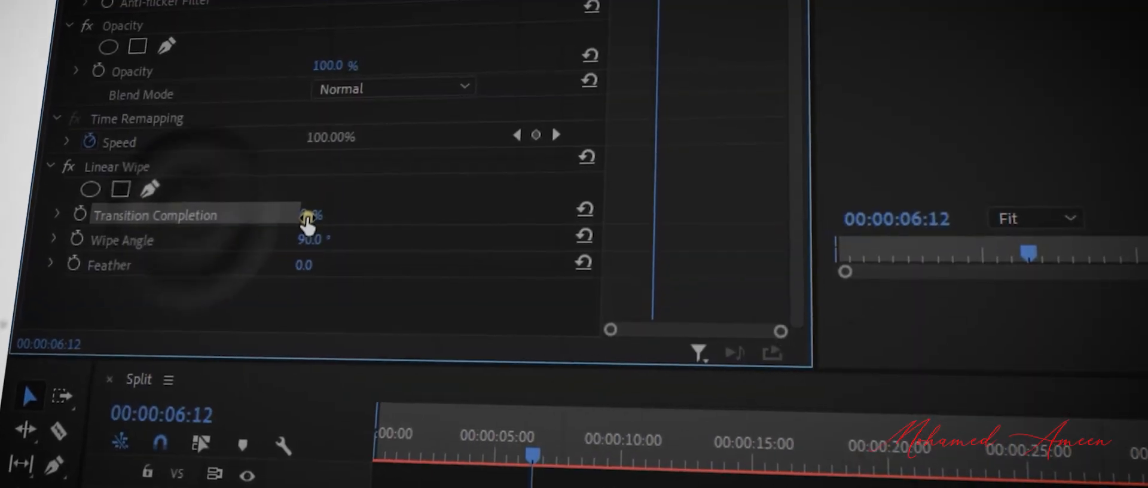
pyautogui.moveTo(305, 216); pyautogui.dragTo(339, 211)
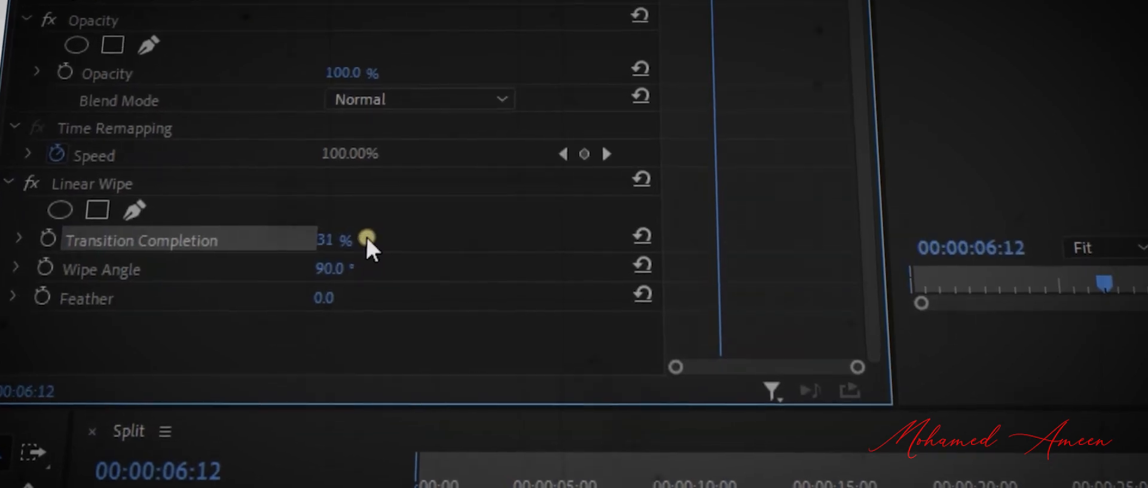
pyautogui.click(103, 270)
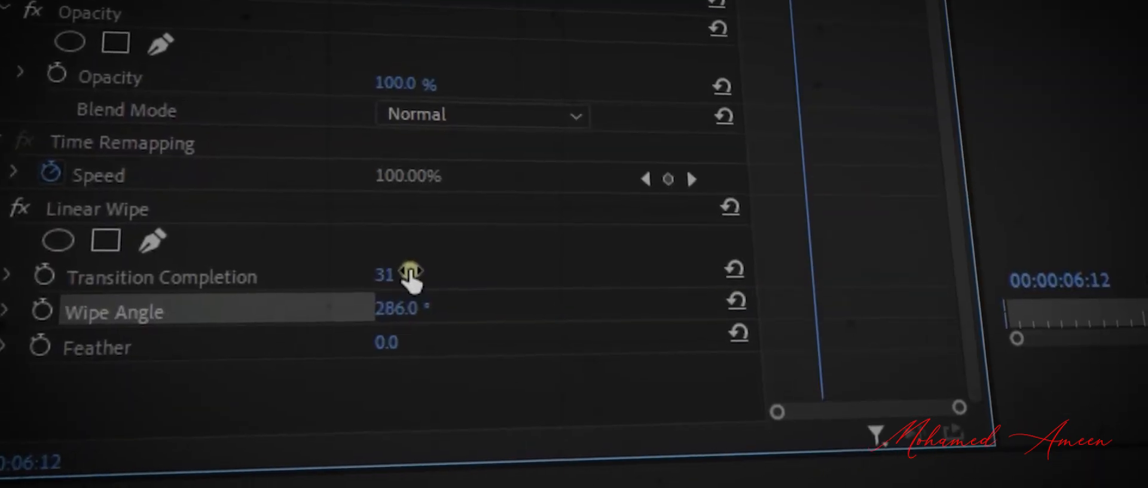
pyautogui.moveTo(411, 274); pyautogui.dragTo(485, 269)
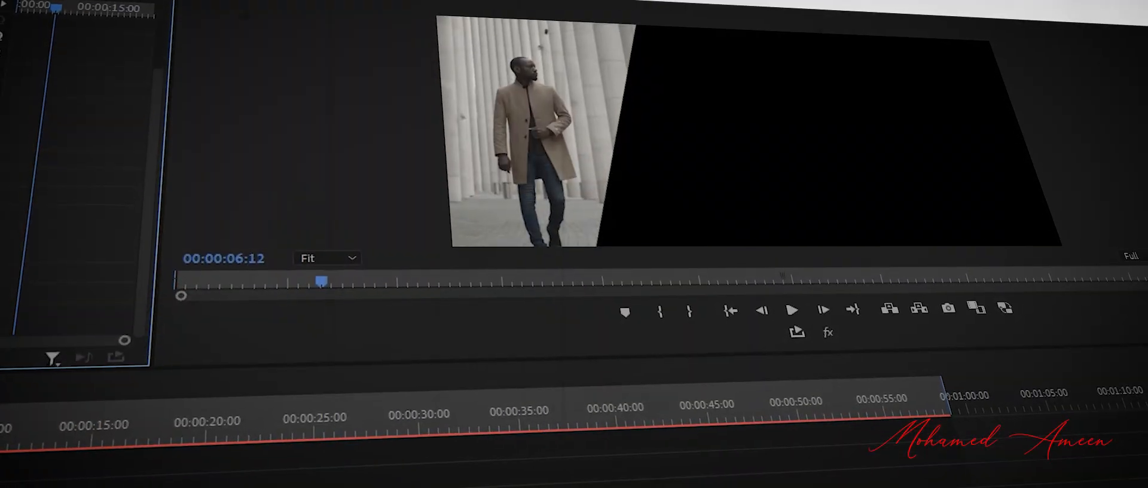
pyautogui.moveTo(203, 64); pyautogui.dragTo(250, 67)
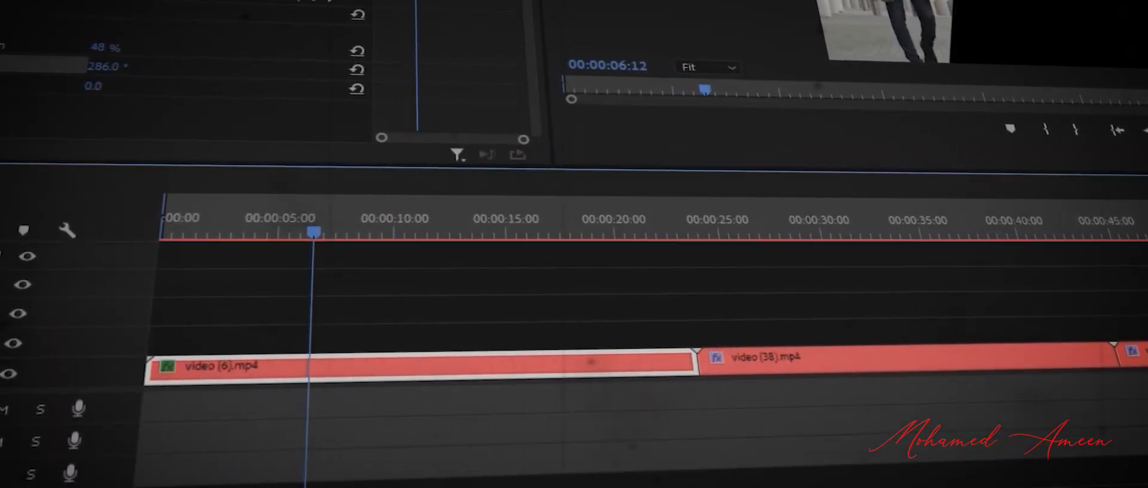
# Apply the default transition to the start of the video (6).mp4 clip.
pyautogui.scroll(3, 249, 63)
pyautogui.click(461, 116)
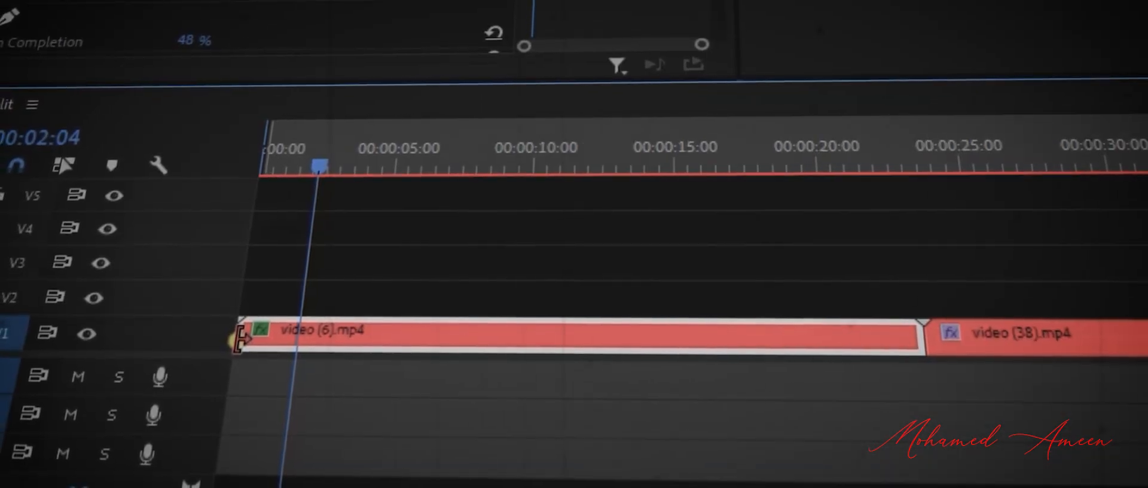
pyautogui.rightClick(242, 338)
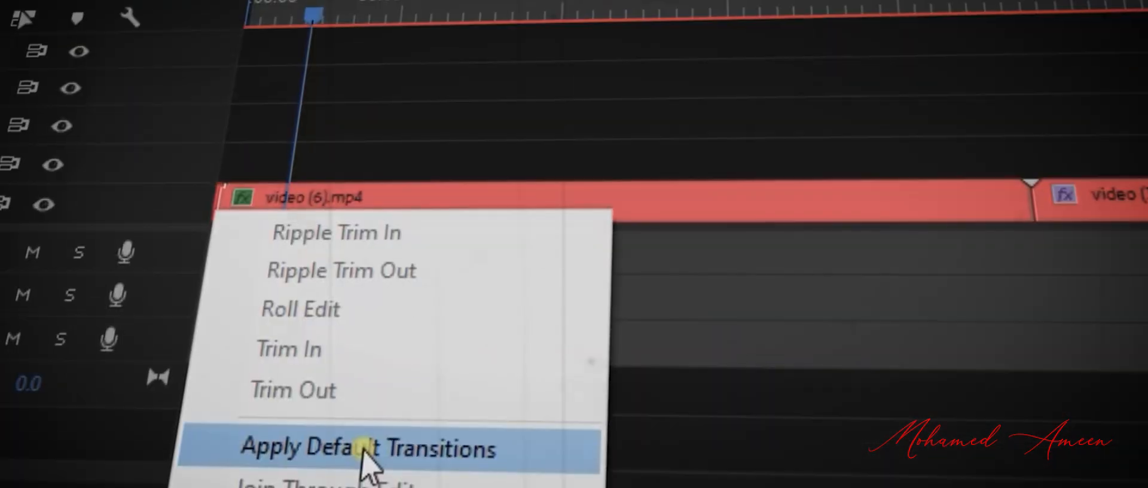
pyautogui.click(363, 452)
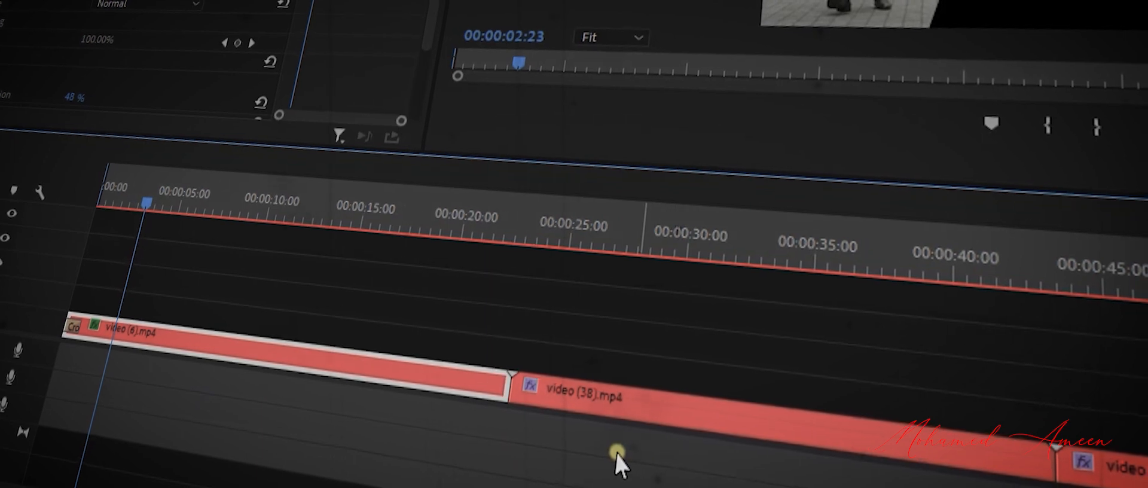
# Move video (38).mp4 onto track V2 at 00:00:02:23 and set its Linear Wipe to 49% transition completion.
pyautogui.moveTo(592, 386); pyautogui.dragTo(172, 308)
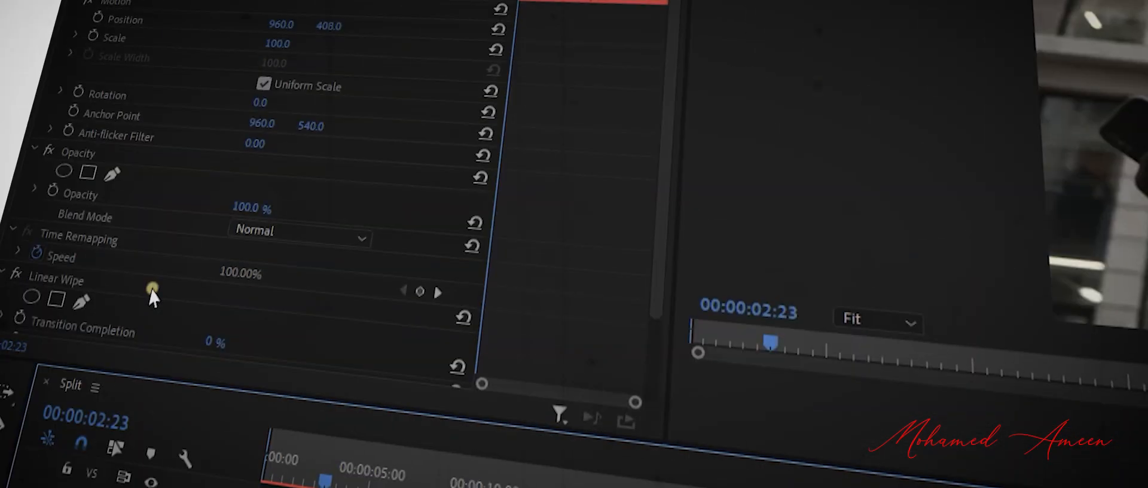
pyautogui.scroll(-3, 151, 293)
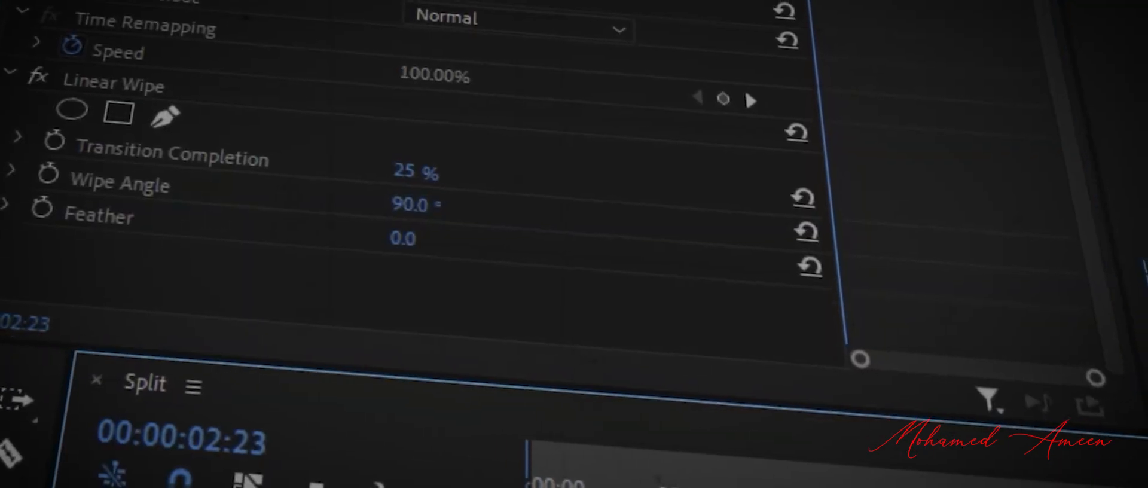
pyautogui.moveTo(412, 222); pyautogui.dragTo(461, 203)
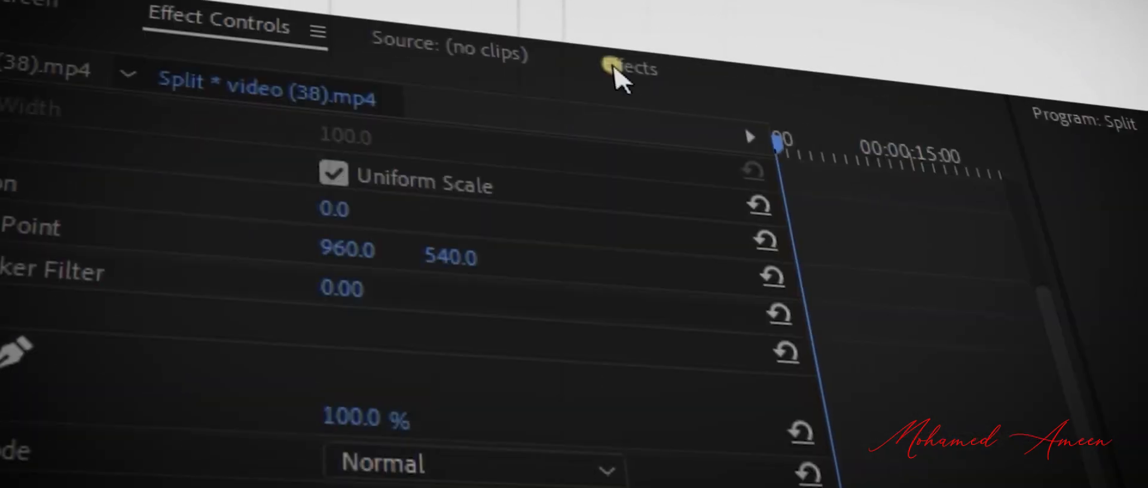
# Add a second Linear Wipe to video (38).mp4 and apply the default transition to the clip's start.
pyautogui.click(616, 76)
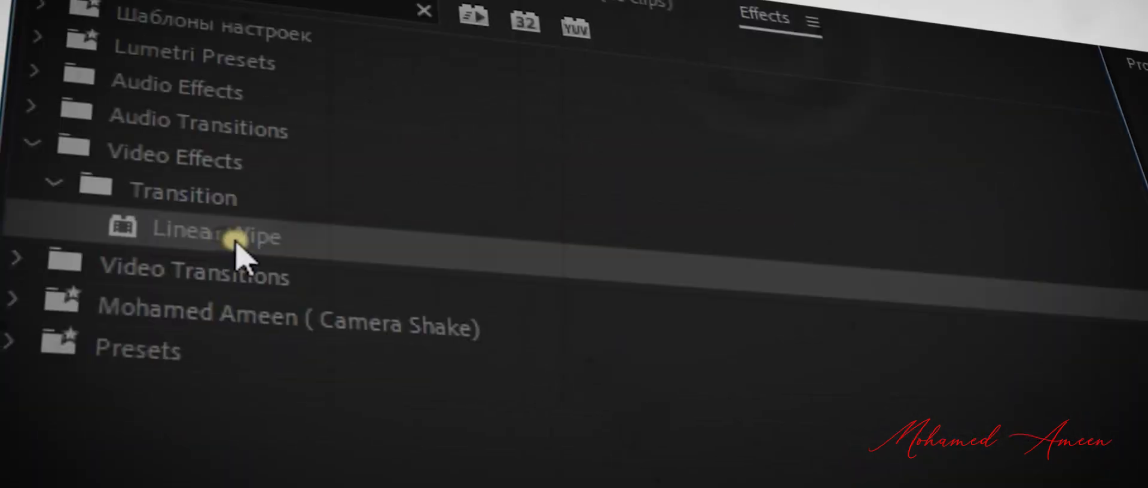
pyautogui.moveTo(17, 322); pyautogui.dragTo(636, 302)
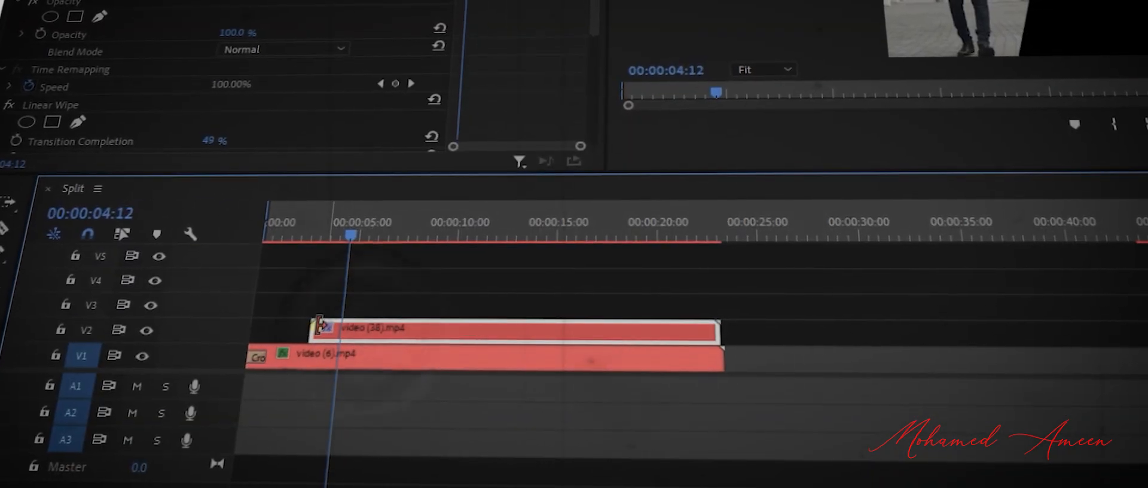
pyautogui.rightClick(319, 326)
pyautogui.click(385, 470)
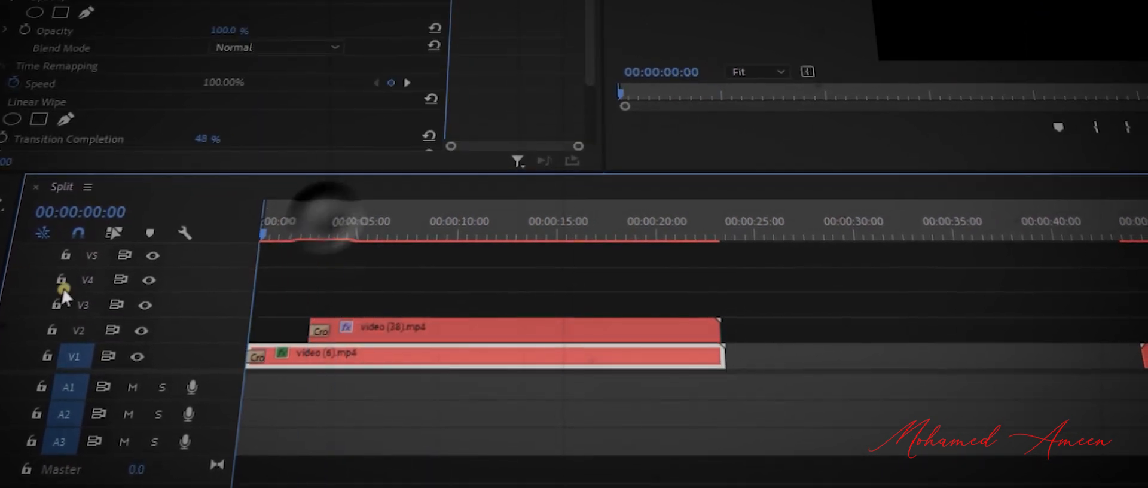
# Play the sequence from the beginning to review how the two split clips appear.
pyautogui.click(312, 395)
pyautogui.press('space')
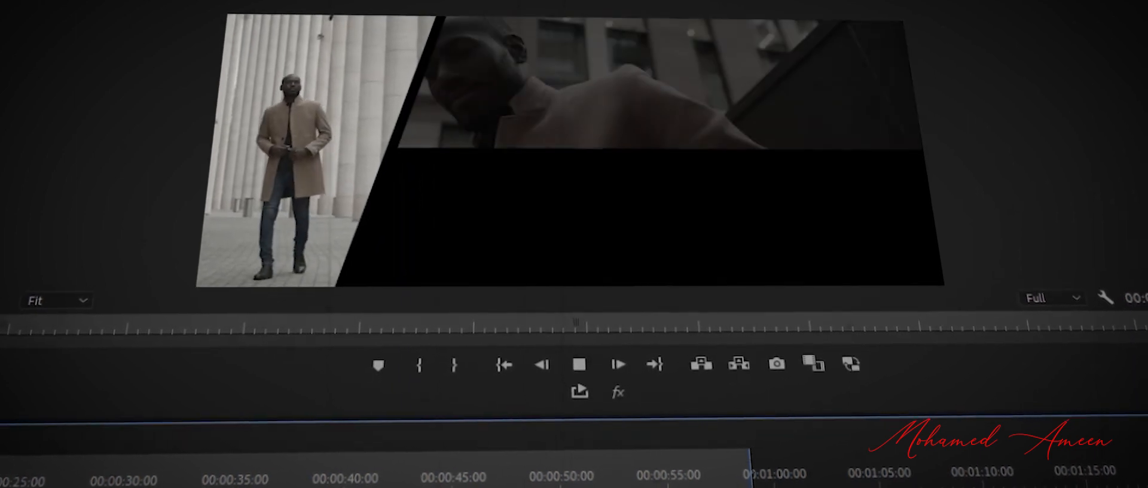
pyautogui.press('space')
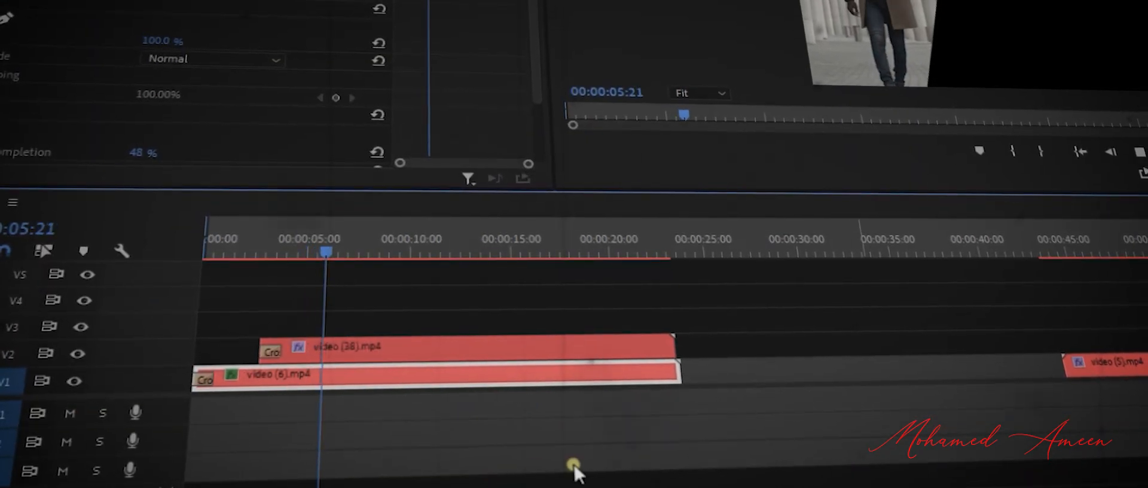
pyautogui.press('space')
# Move video (5).mp4 onto track V3 so that it starts at 00:00:06:08.
pyautogui.moveTo(1124, 369); pyautogui.dragTo(411, 318)
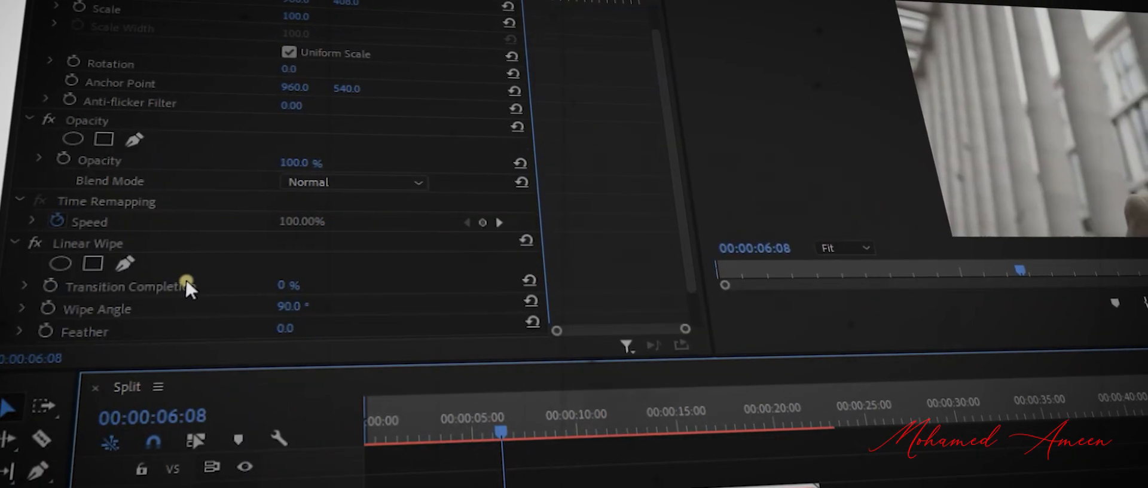
# Set the Linear Wipe on video (5).mp4 to 42% transition completion and a 180° wipe angle.
pyautogui.scroll(-2, 185, 279)
pyautogui.moveTo(293, 269); pyautogui.dragTo(281, 246)
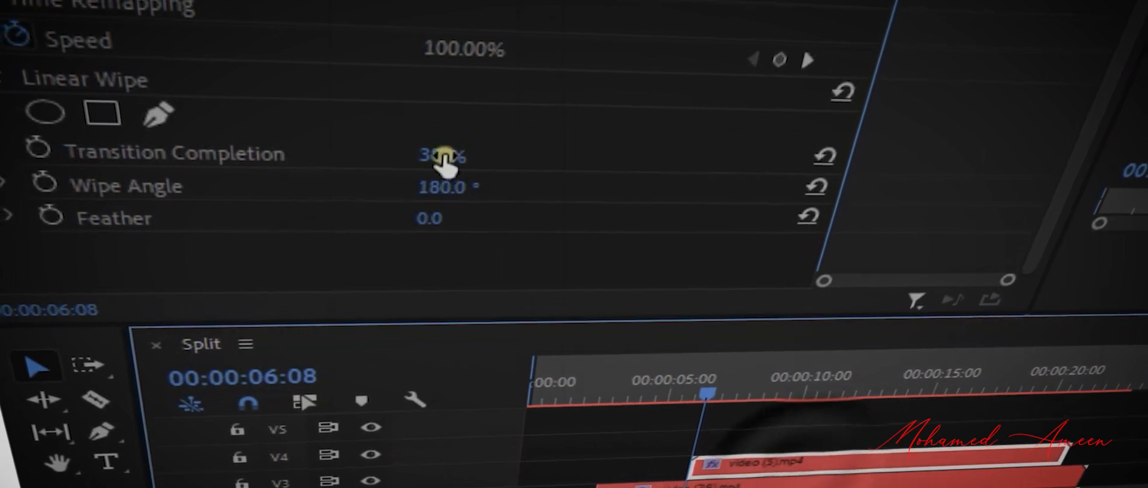
pyautogui.moveTo(426, 155); pyautogui.dragTo(453, 155)
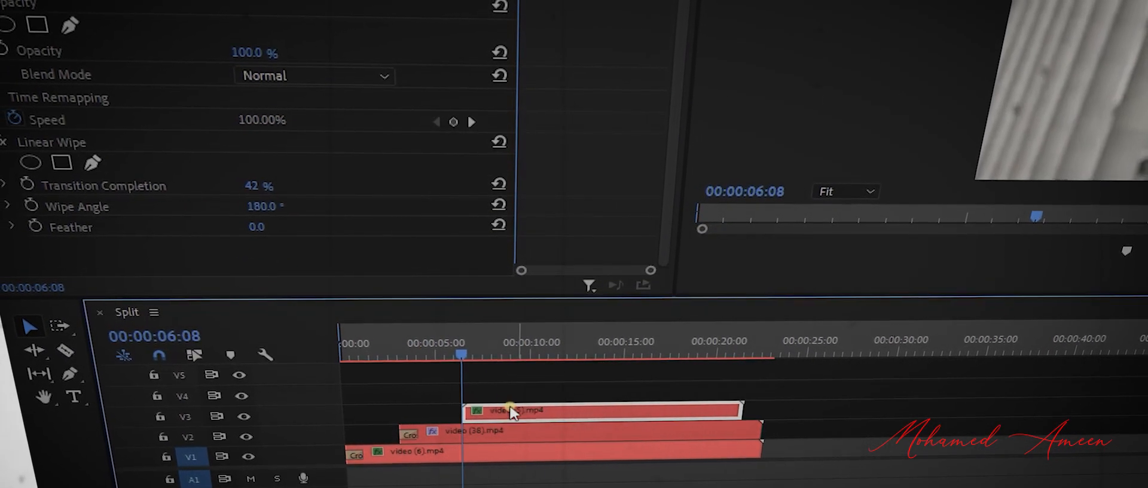
# Delete the Linear Wipe effect from video (5).mp4 and nest the clip in its own sequence.
pyautogui.click(76, 142)
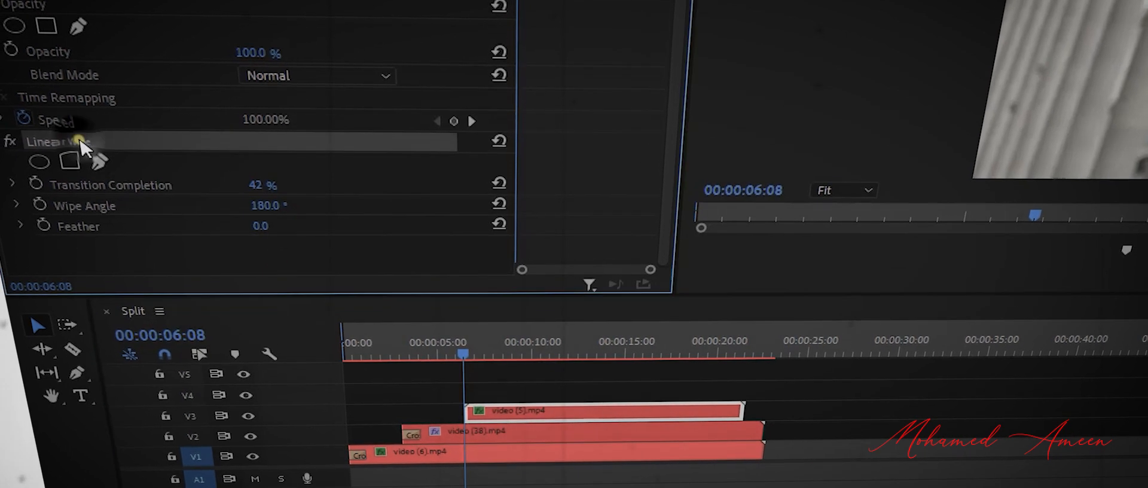
pyautogui.press('Delete')
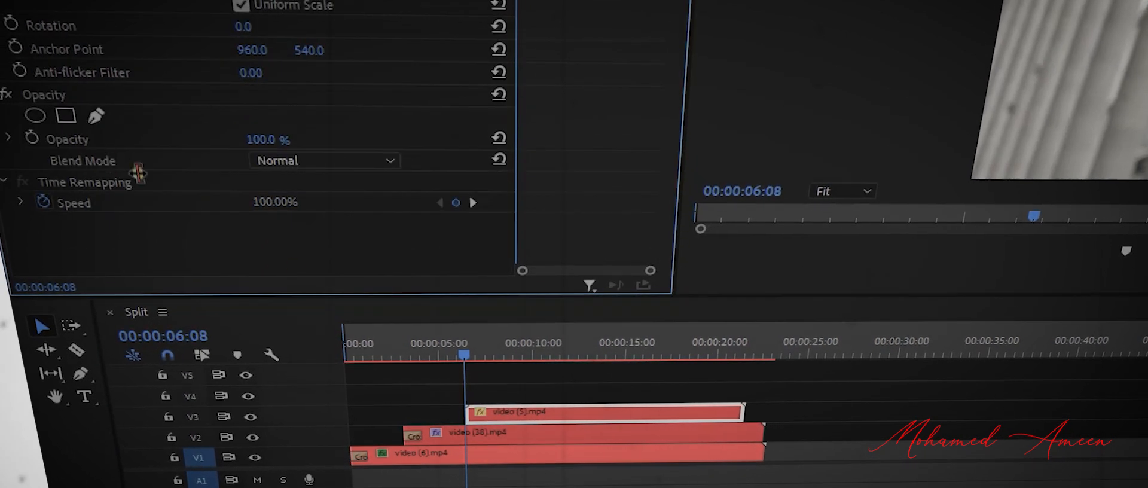
pyautogui.rightClick(545, 417)
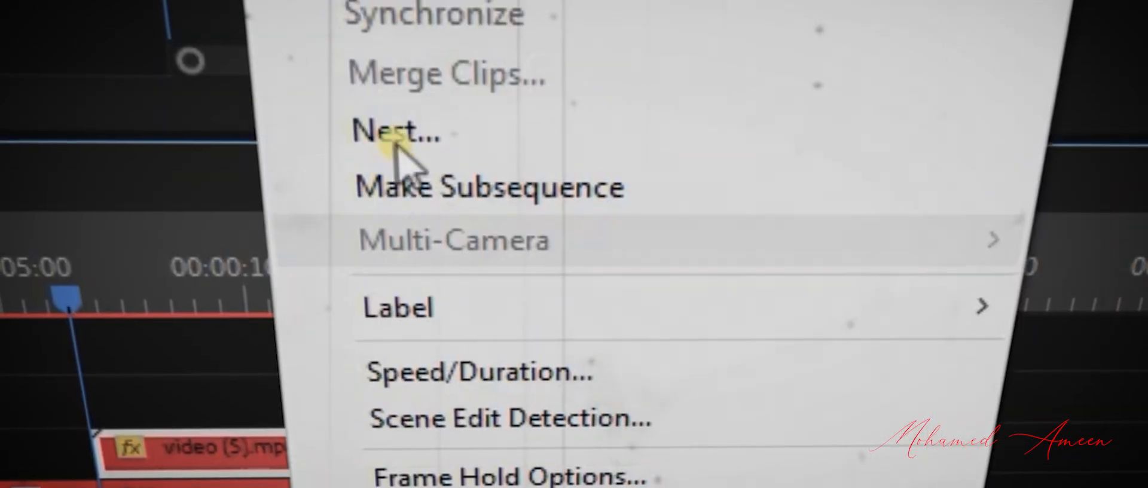
pyautogui.click(395, 142)
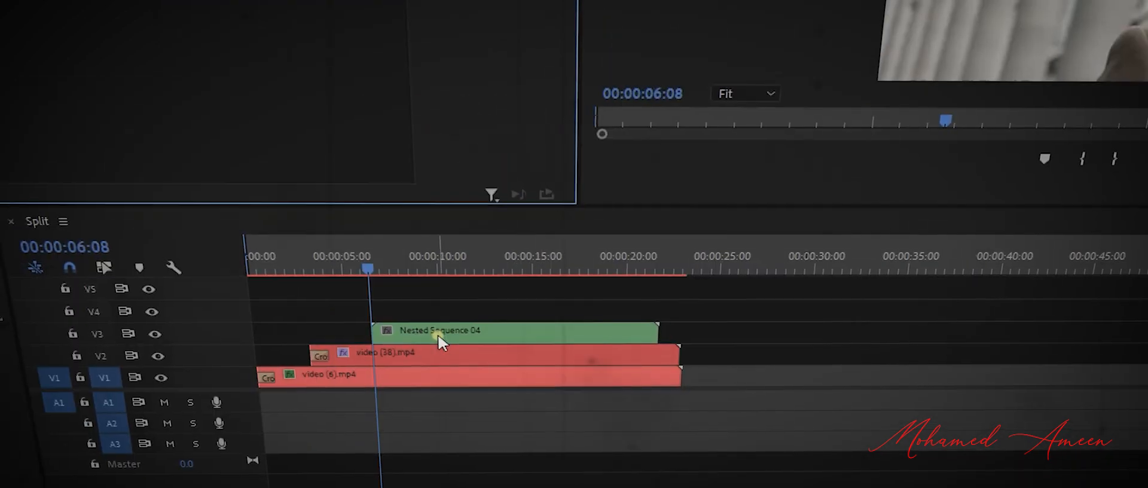
# Apply Linear Wipe to Nested Sequence 04 with 54% transition completion and a 180° wipe angle.
pyautogui.click(438, 336)
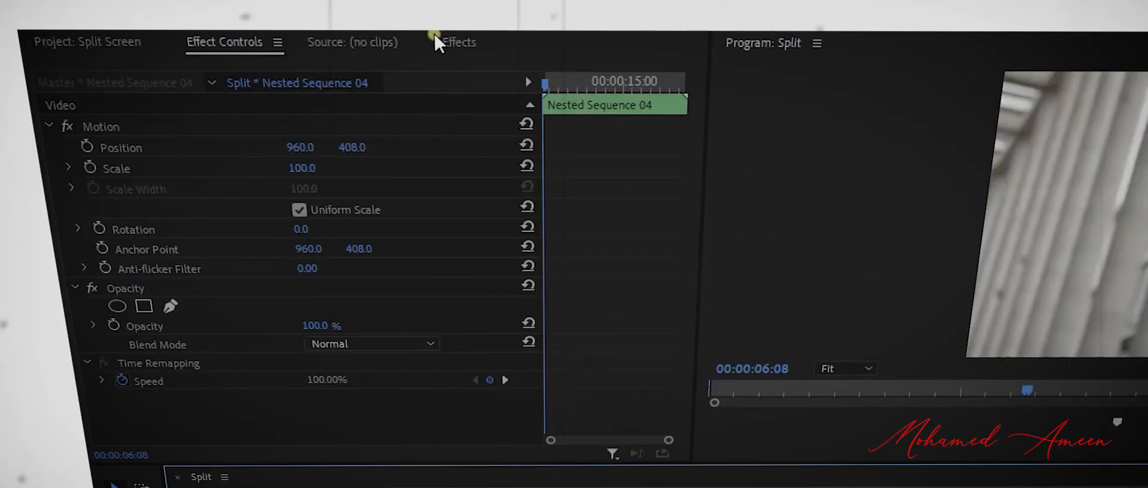
pyautogui.click(445, 43)
pyautogui.moveTo(143, 216); pyautogui.dragTo(428, 263)
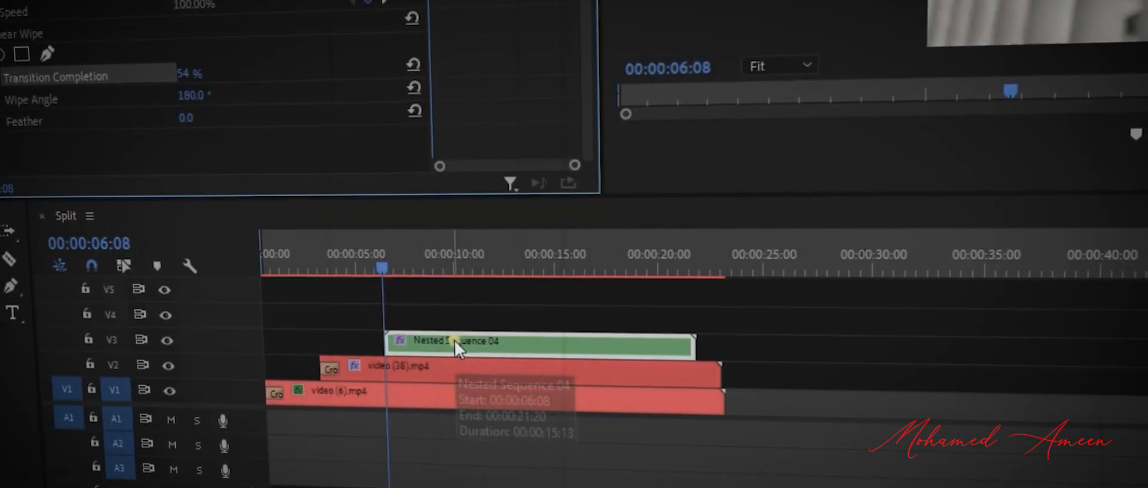
# Open Nested Sequence 04 and select the video (5).mp4 clip inside it.
pyautogui.doubleClick(455, 340)
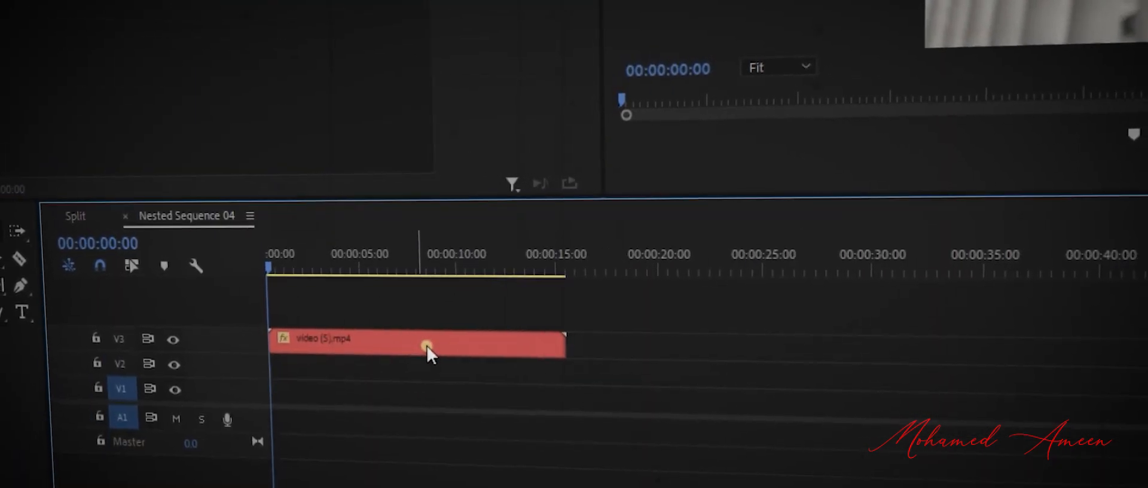
pyautogui.click(428, 345)
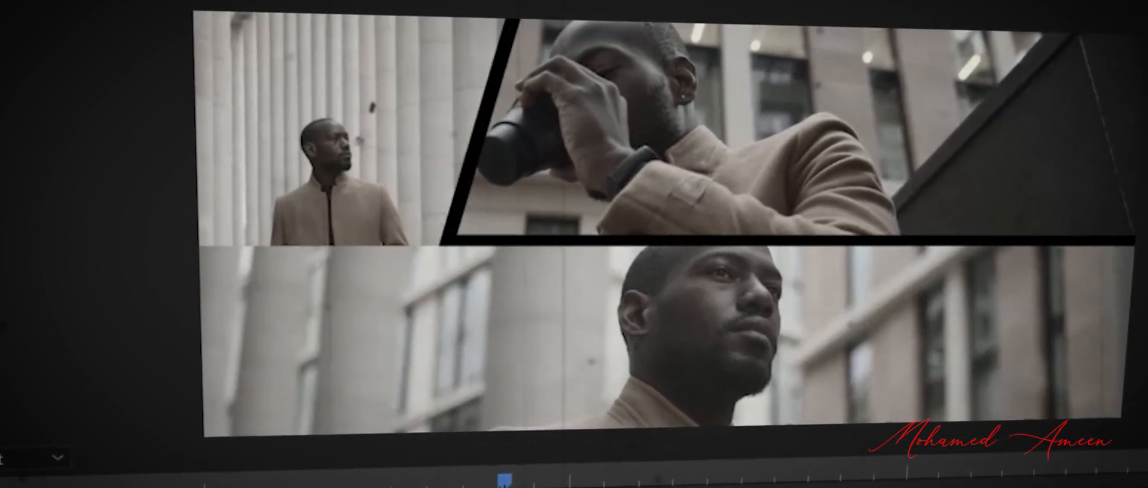
# Add a second Linear Wipe to Nested Sequence 04 and adjust its transition completion.
pyautogui.click(598, 39)
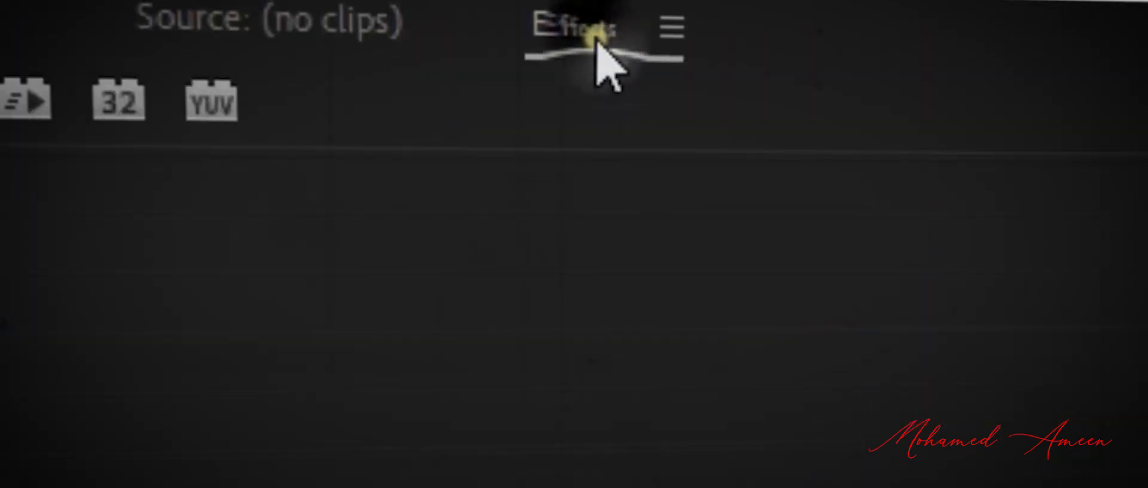
pyautogui.click(281, 187)
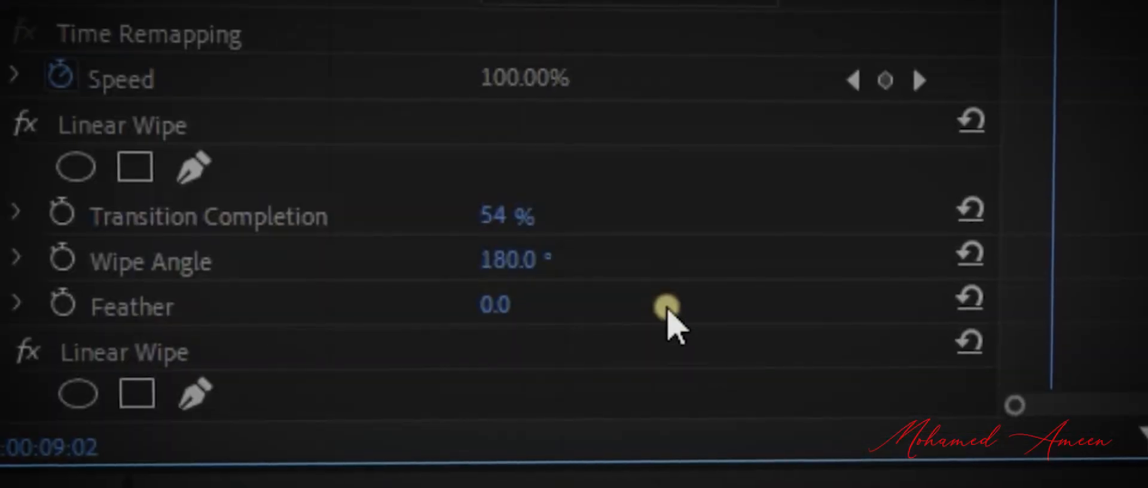
pyautogui.scroll(-3, 669, 320)
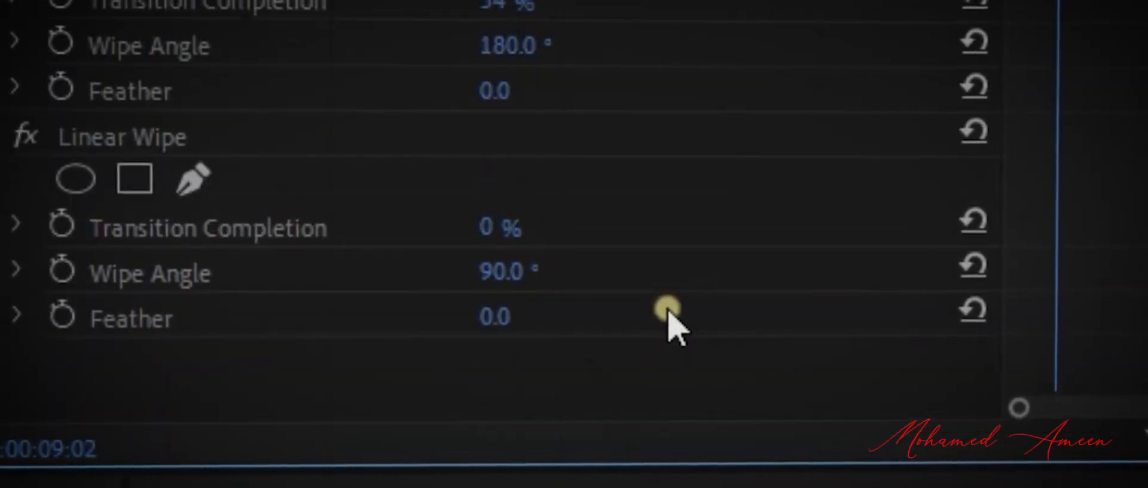
pyautogui.moveTo(500, 226); pyautogui.dragTo(515, 220)
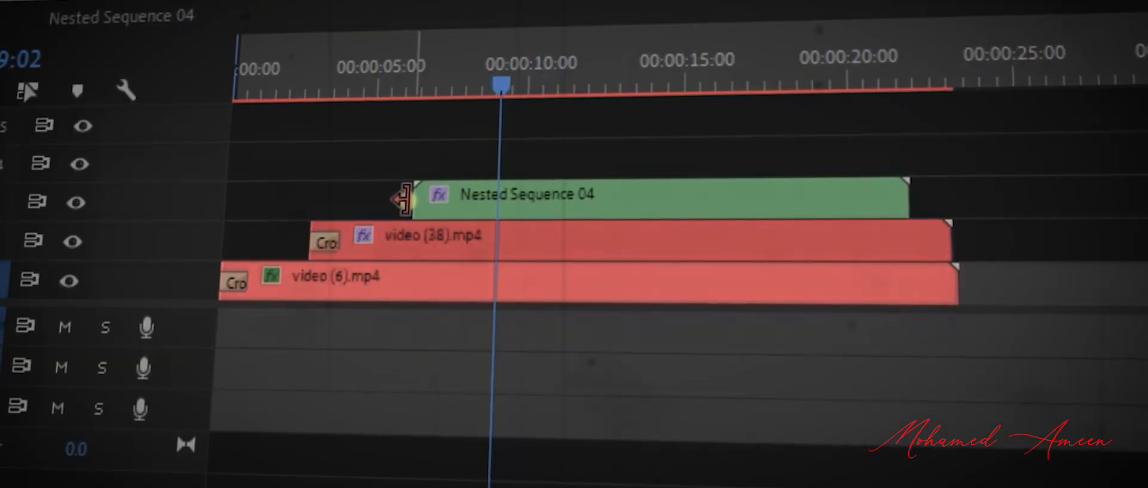
# Apply the default transition to the start of Nested Sequence 04 and move the playhead to 00:00:04:12.
pyautogui.rightClick(403, 199)
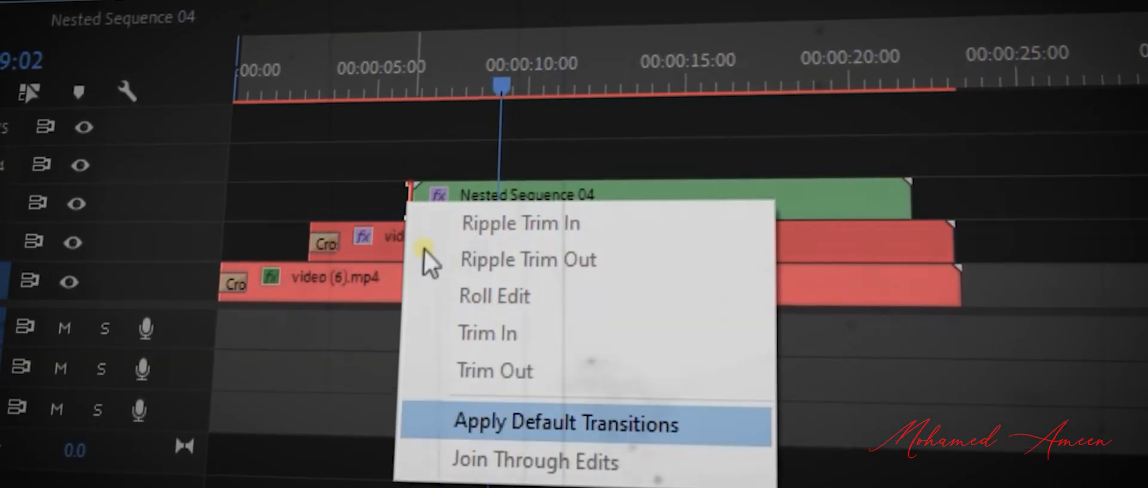
pyautogui.click(486, 425)
pyautogui.click(371, 73)
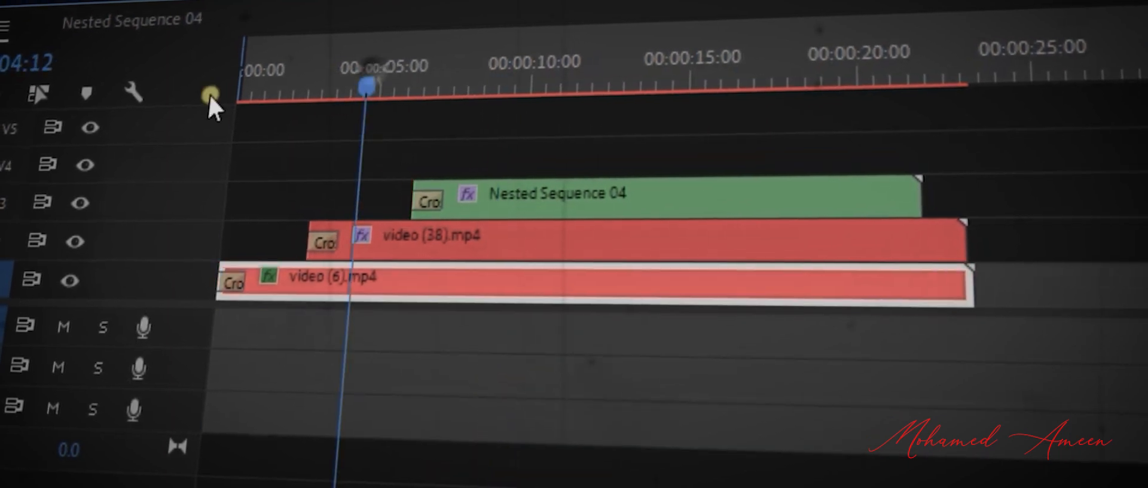